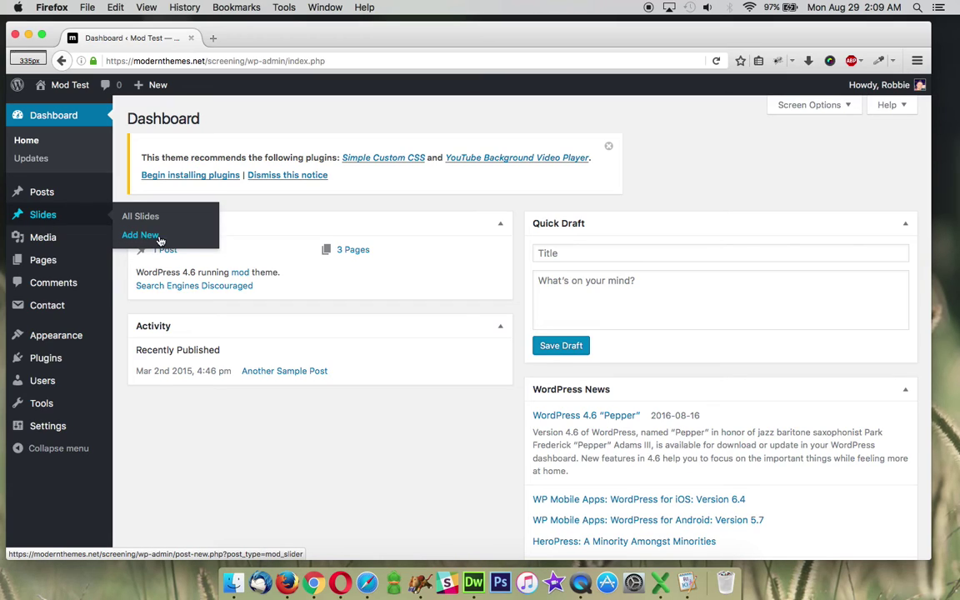
- Publish a new slide titled "Slide 1" with slide-1.jpg from the media library as its featured image
{"action": "left_click", "coordinate": [147, 238]}
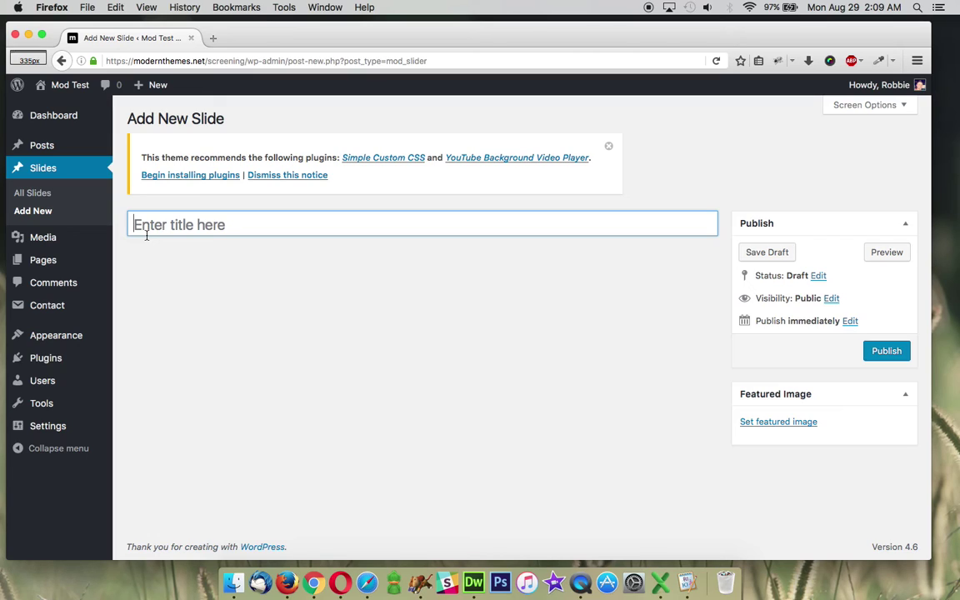
{"action": "left_click", "coordinate": [147, 236]}
{"action": "type", "text": "Slid"}
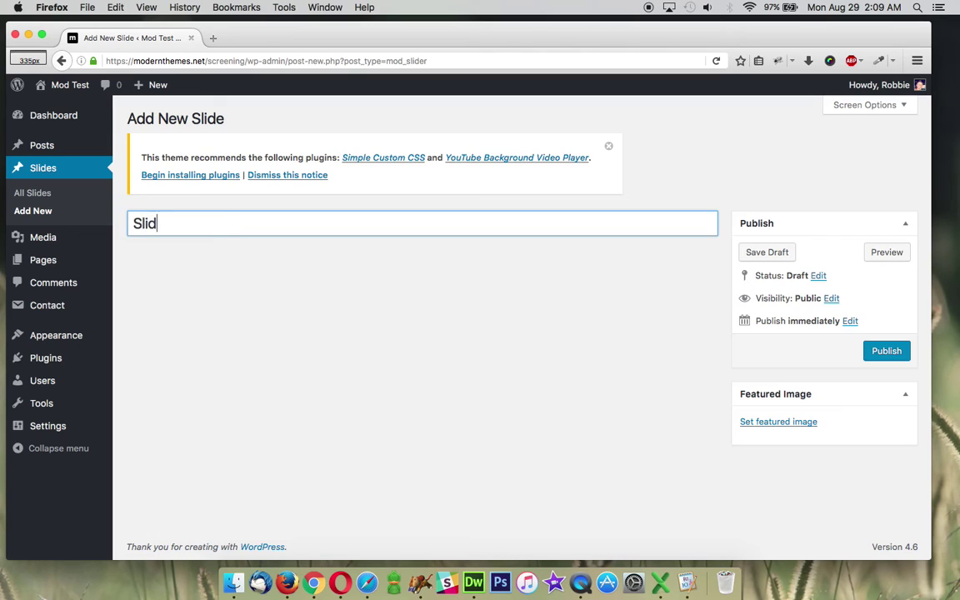
{"action": "type", "text": "e 1"}
{"action": "left_click", "coordinate": [801, 422]}
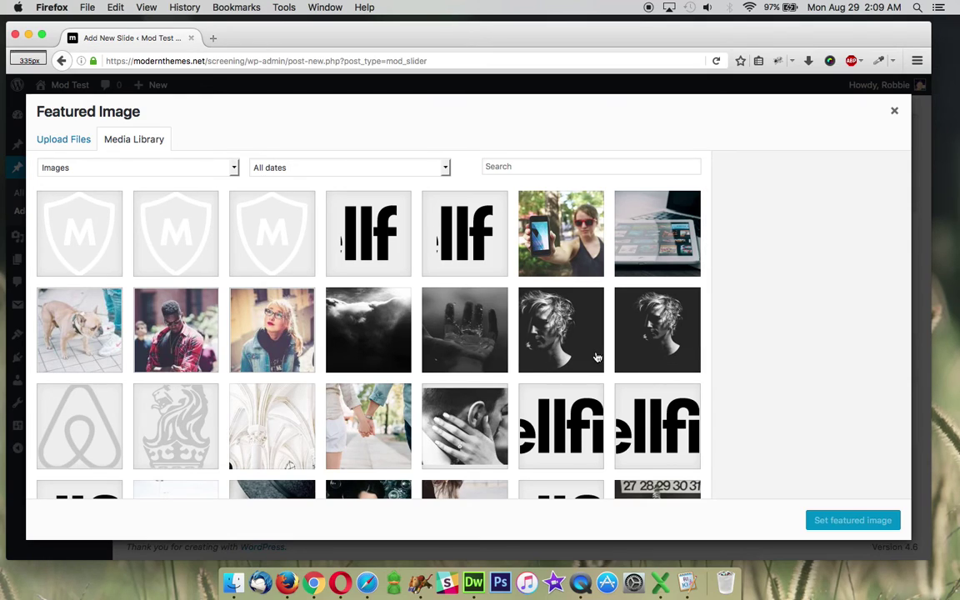
{"action": "left_click", "coordinate": [640, 362]}
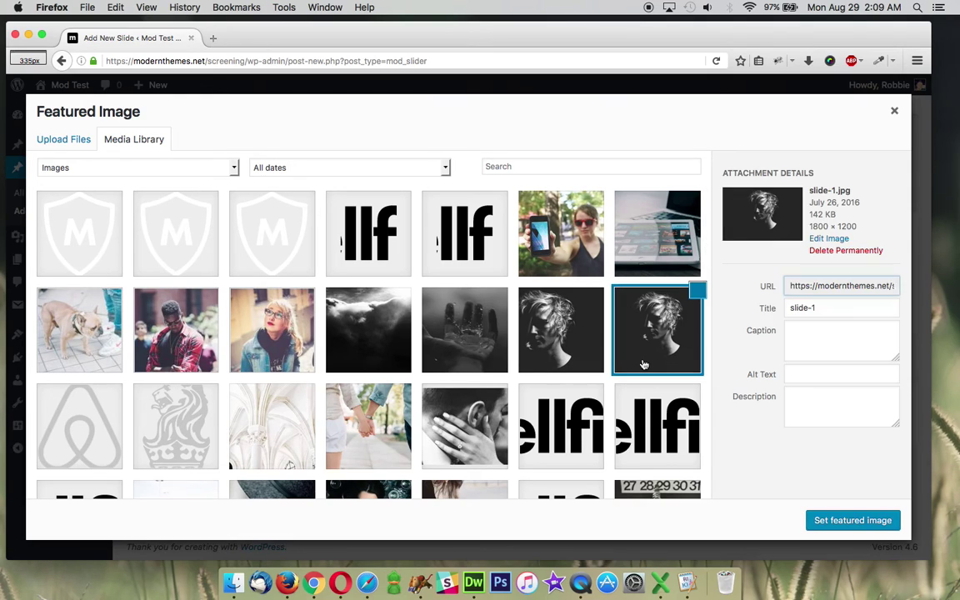
{"action": "left_click", "coordinate": [836, 525]}
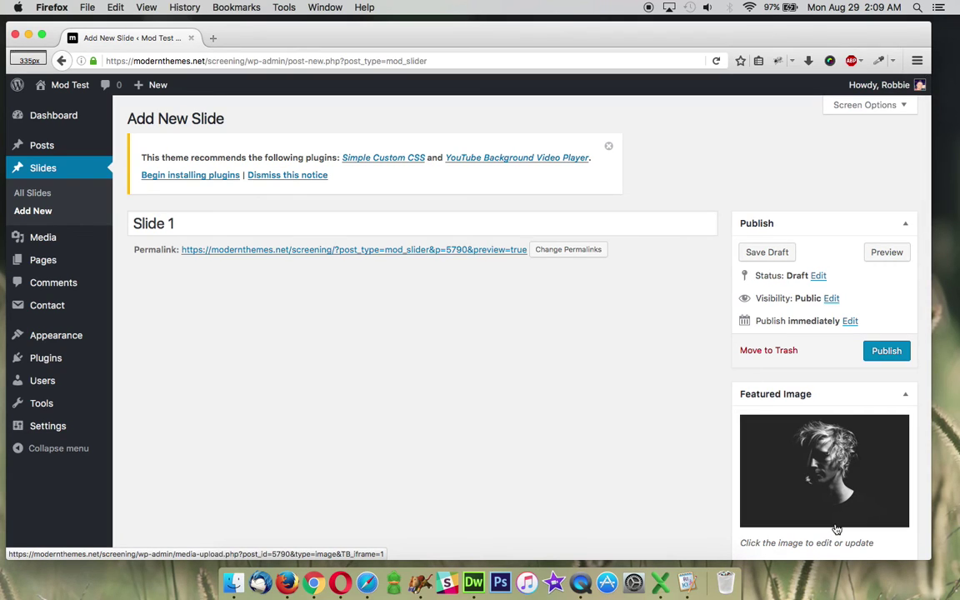
{"action": "left_click", "coordinate": [886, 355]}
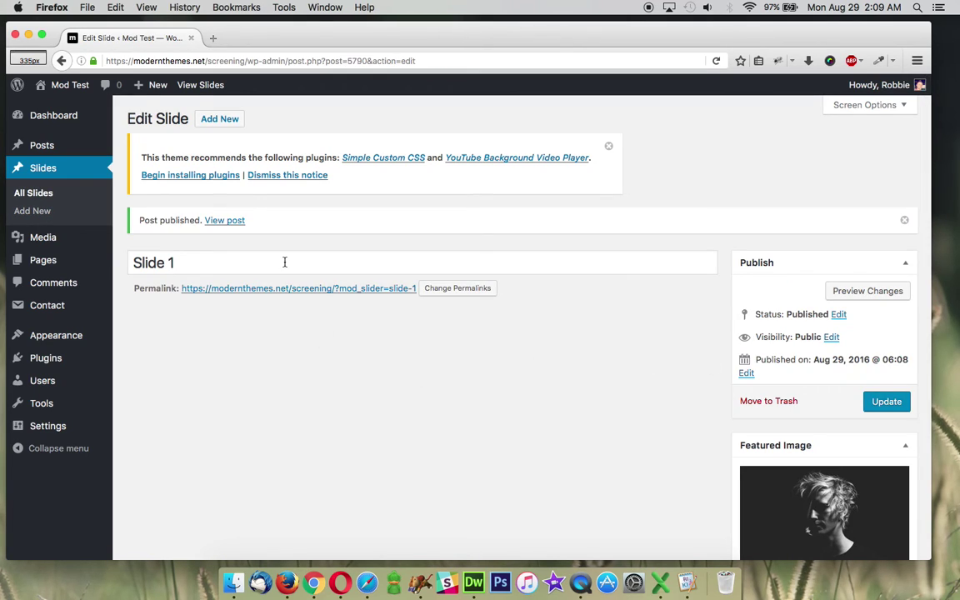
- Publish another new slide titled "Slide 2" with slide-2.jpg from the media library as its featured image
{"action": "left_click", "coordinate": [224, 125]}
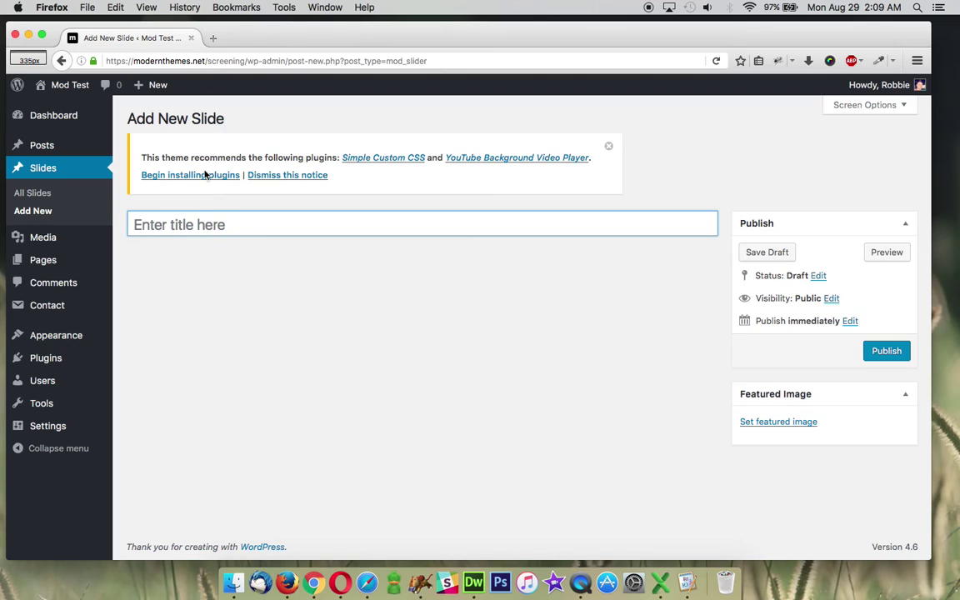
{"action": "type", "text": "Slide 2"}
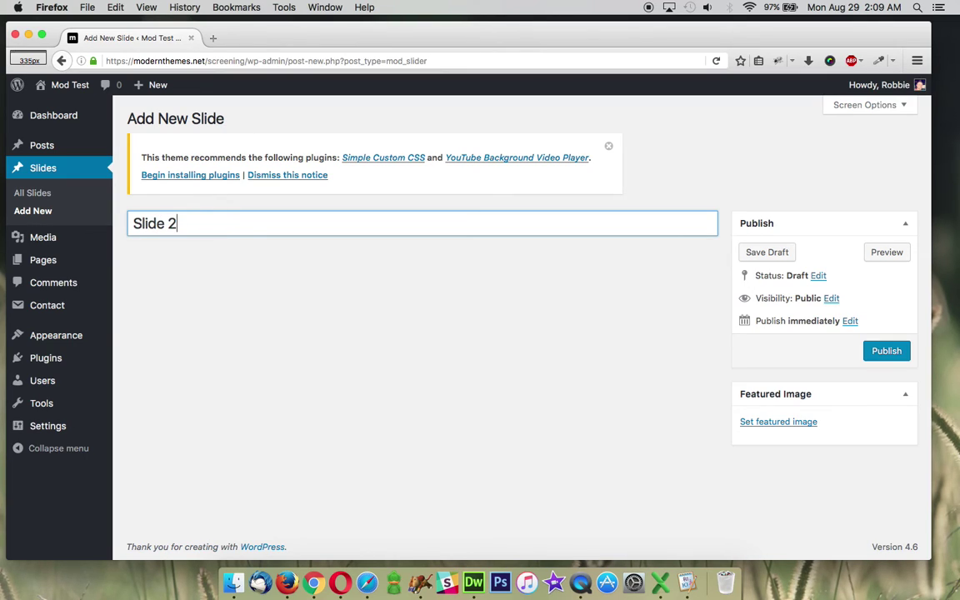
{"action": "left_click", "coordinate": [787, 424]}
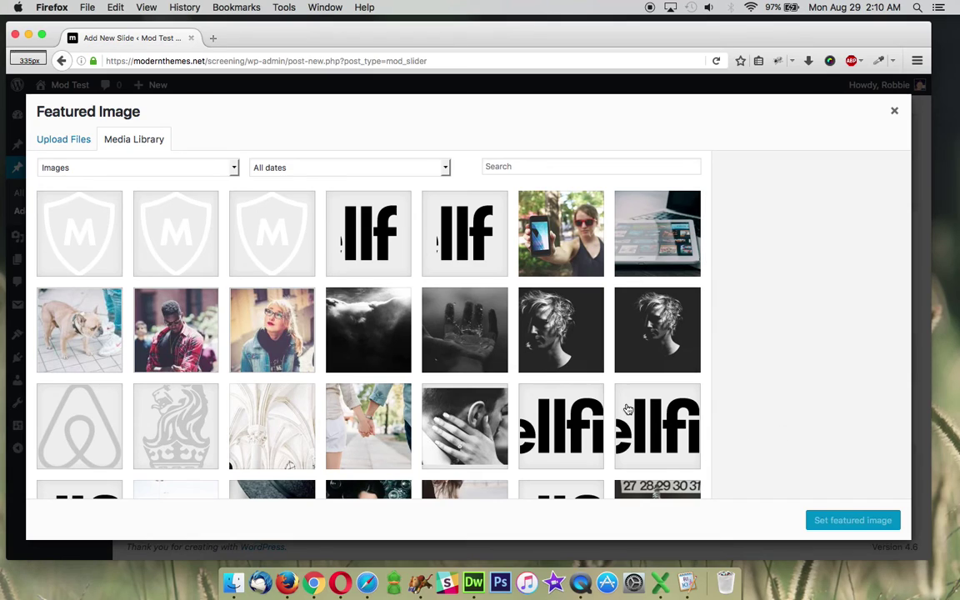
{"action": "left_click", "coordinate": [485, 359]}
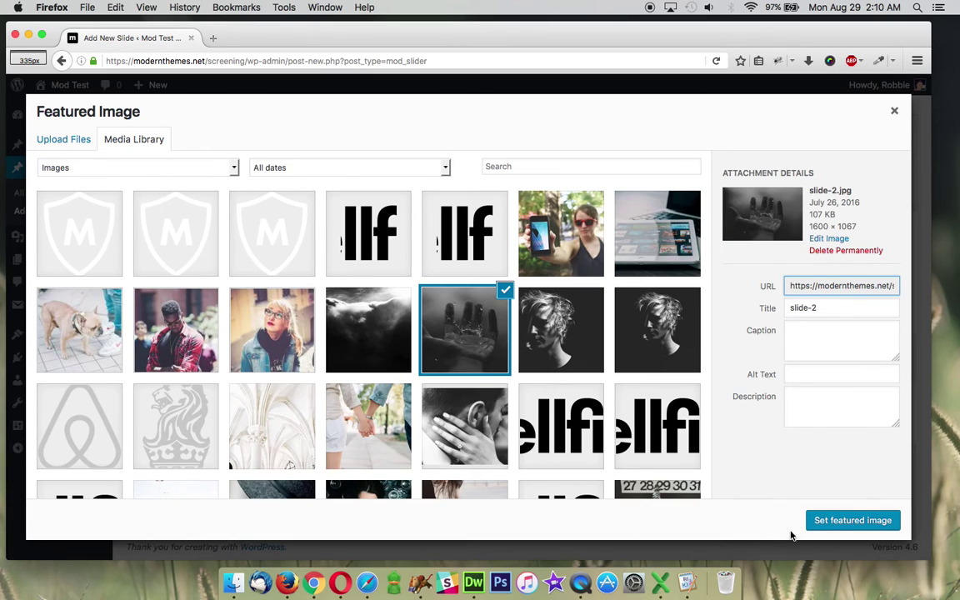
{"action": "left_click", "coordinate": [833, 521]}
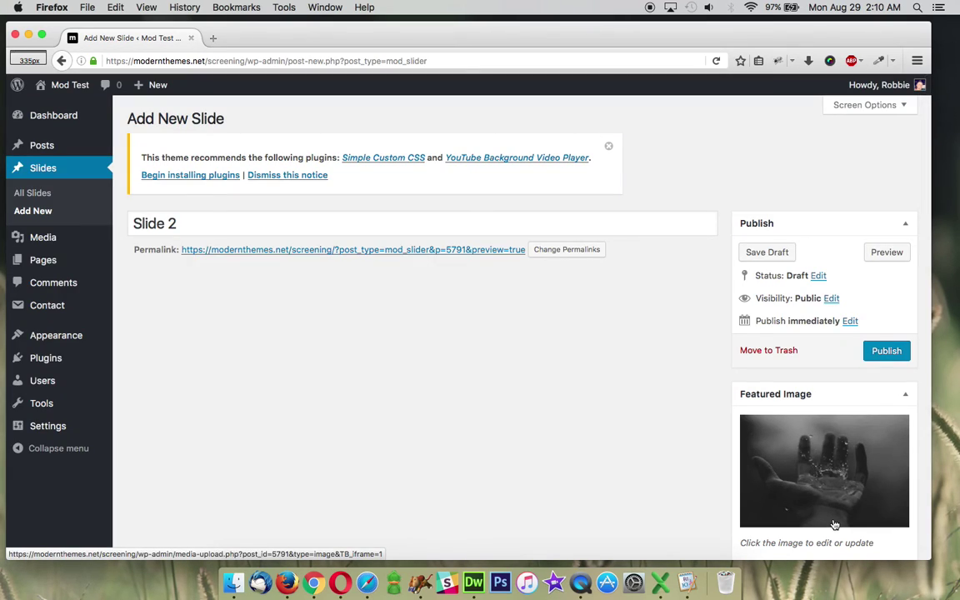
{"action": "left_click", "coordinate": [887, 352]}
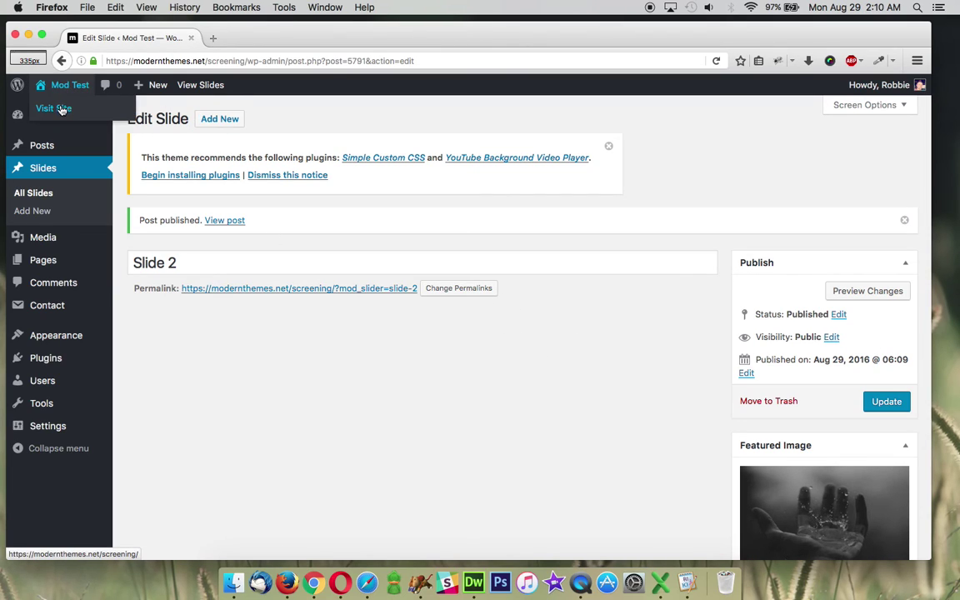
- View the live site in a separate tab and open its Home Hero Options for customizing
{"action": "left_click", "coordinate": [60, 103], "text": "super"}
{"action": "left_click", "coordinate": [268, 39]}
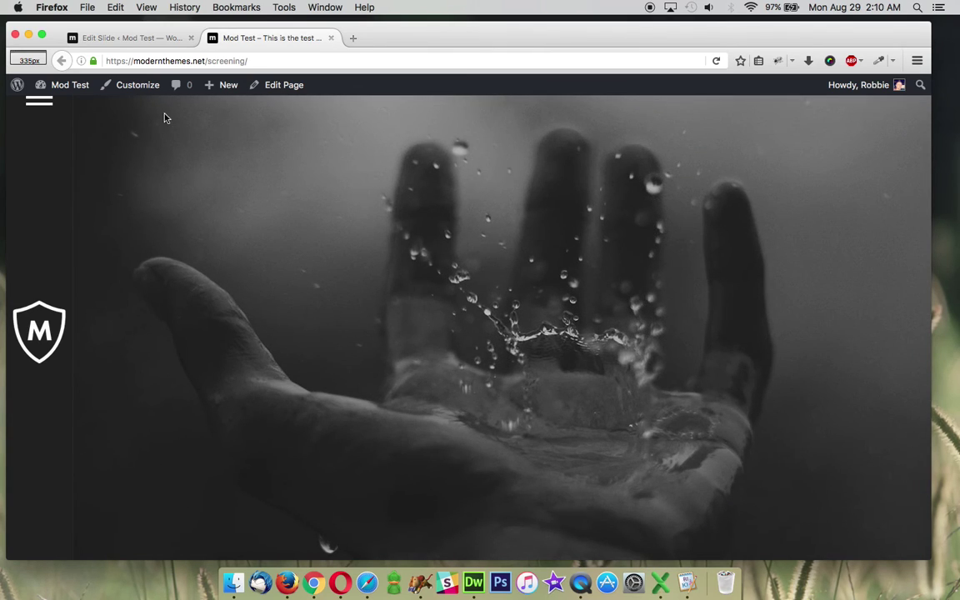
{"action": "left_click", "coordinate": [139, 94]}
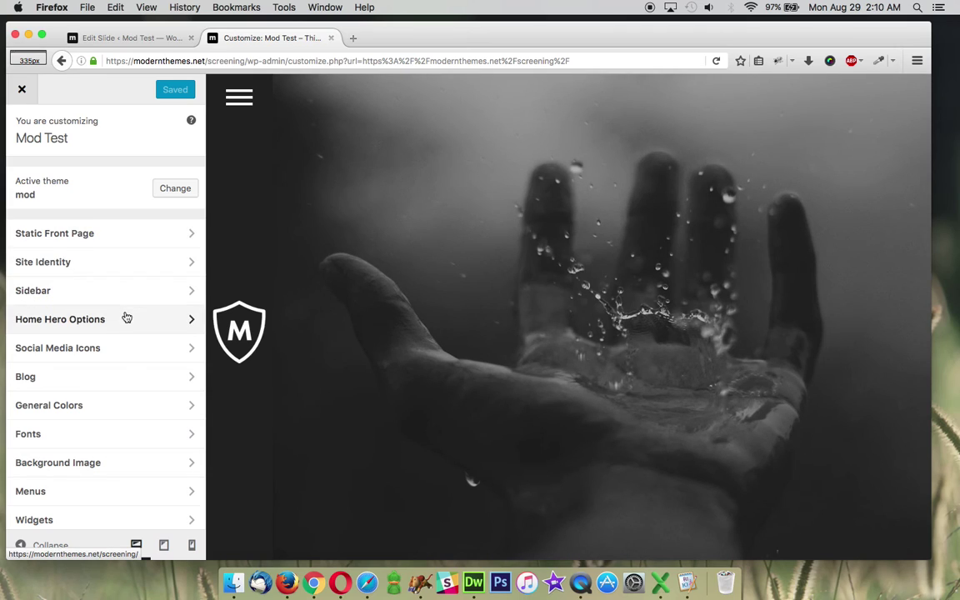
{"action": "left_click", "coordinate": [127, 318]}
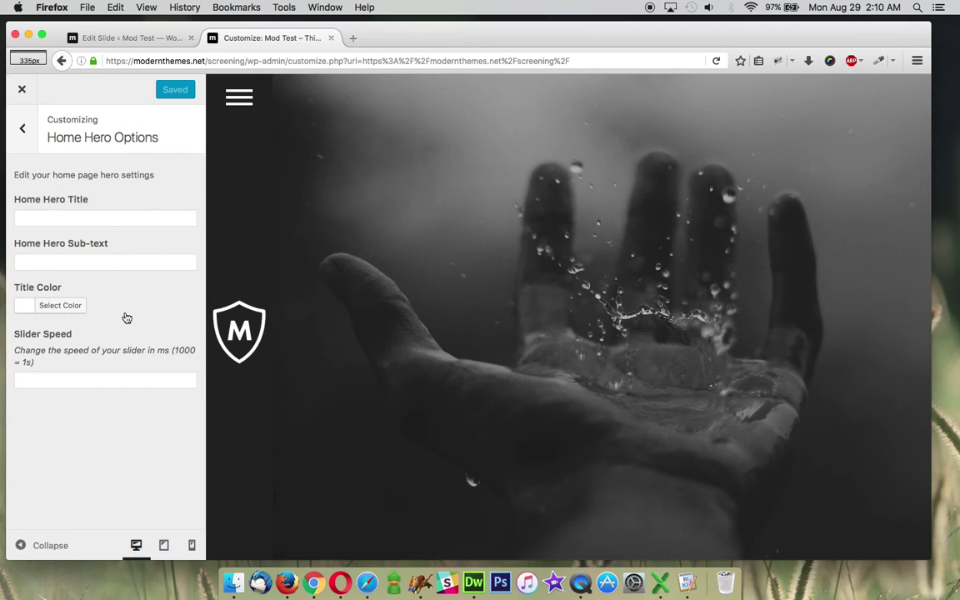
- Set the Home Hero Title to "This is my Portfolio"
{"action": "left_click", "coordinate": [78, 220]}
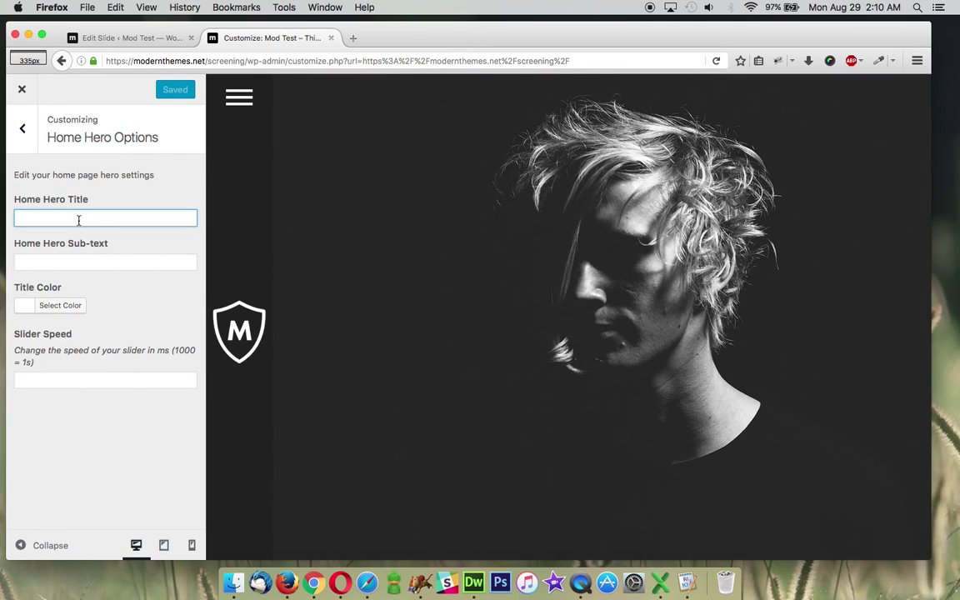
{"action": "type", "text": "This"}
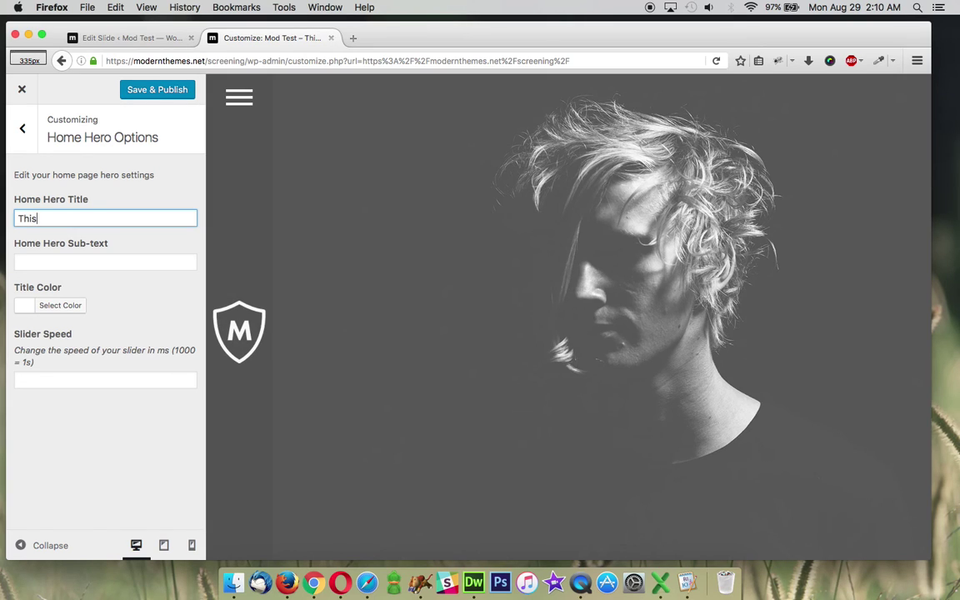
{"action": "type", "text": " is my P"}
{"action": "key", "text": "BackSpace"}
{"action": "type", "text": "Portfolio"}
- Set the Home Hero Sub-text to "It is very special." and publish the hero settings
{"action": "left_click", "coordinate": [66, 264]}
{"action": "type", "text": "It i"}
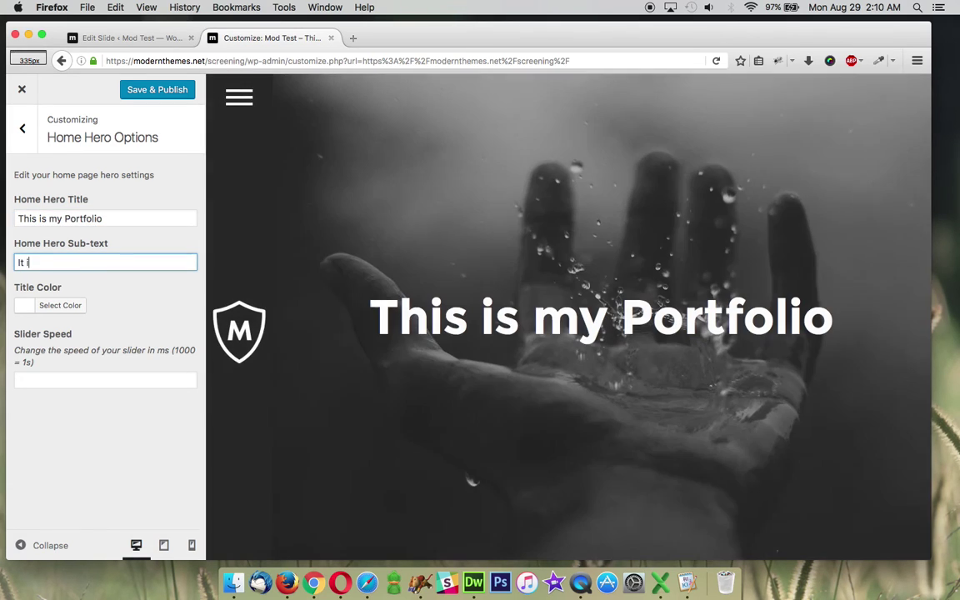
{"action": "type", "text": "s very spec"}
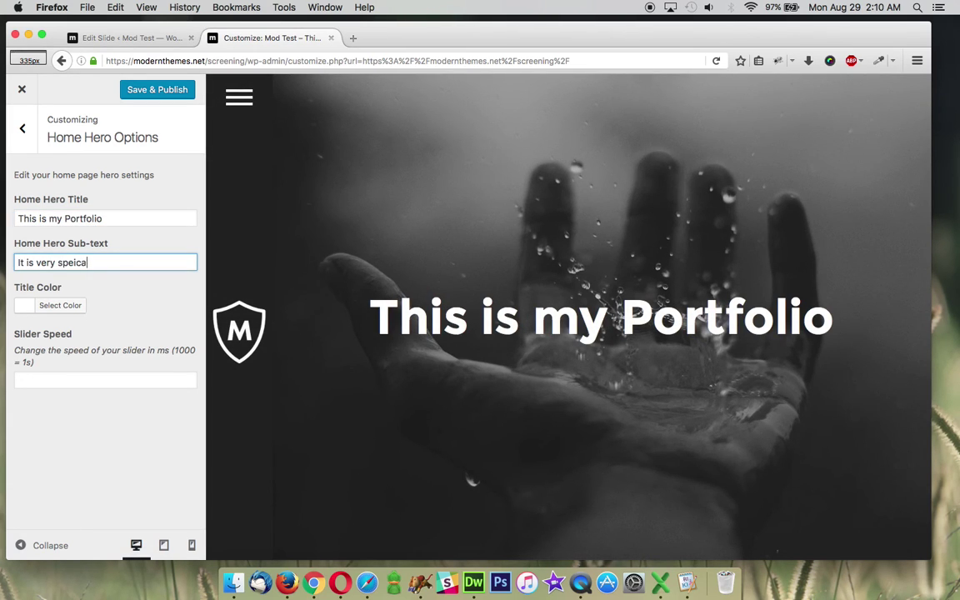
{"action": "type", "text": "ial."}
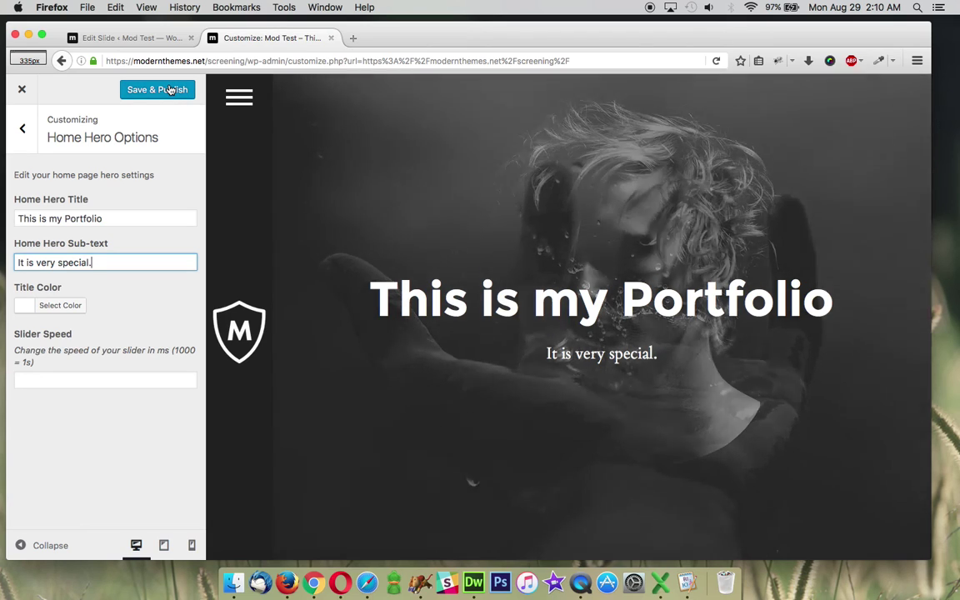
{"action": "left_click", "coordinate": [170, 90]}
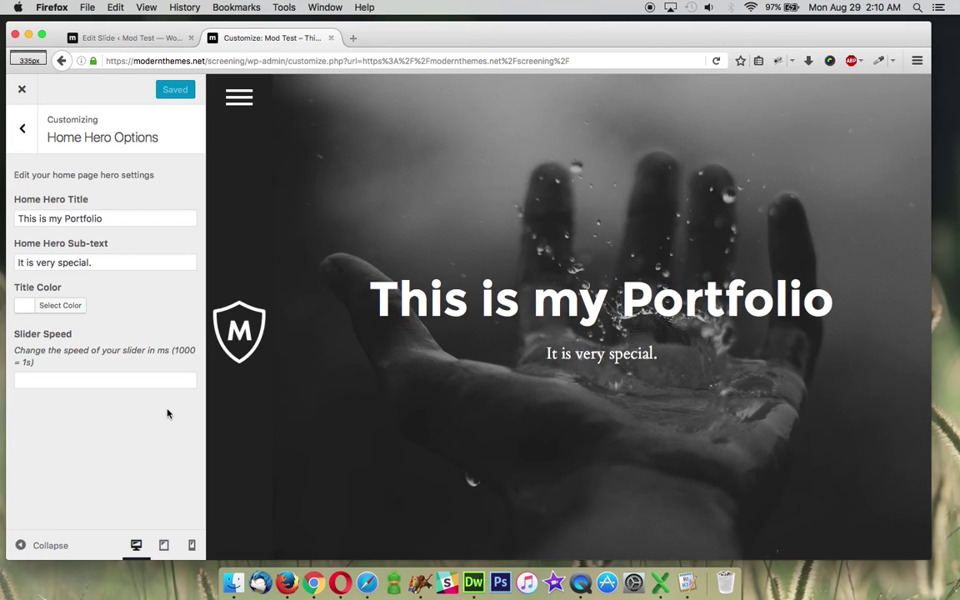
- Try a slider speed of 1000 ms and clear the value again
{"action": "left_click", "coordinate": [112, 379]}
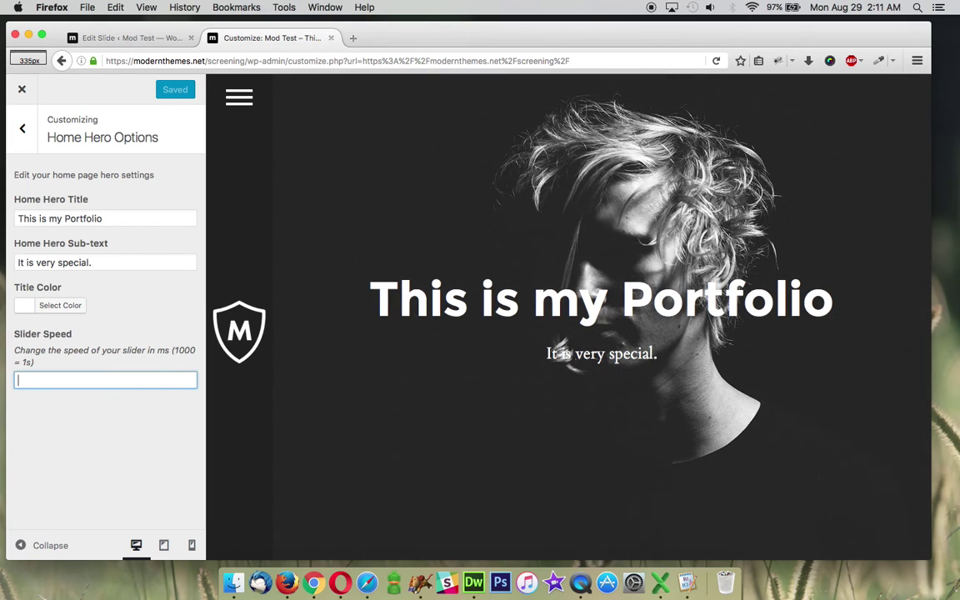
{"action": "type", "text": "1000"}
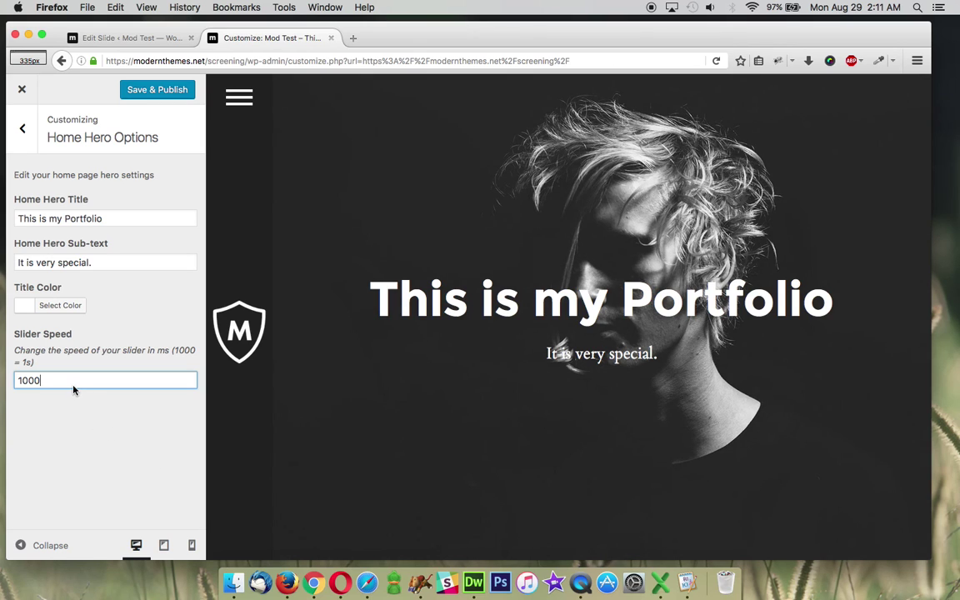
{"action": "key", "text": "BackSpace"}
{"action": "key", "text": "BackSpace"}
{"action": "key", "text": "BackSpace"}
{"action": "key", "text": "BackSpace"}
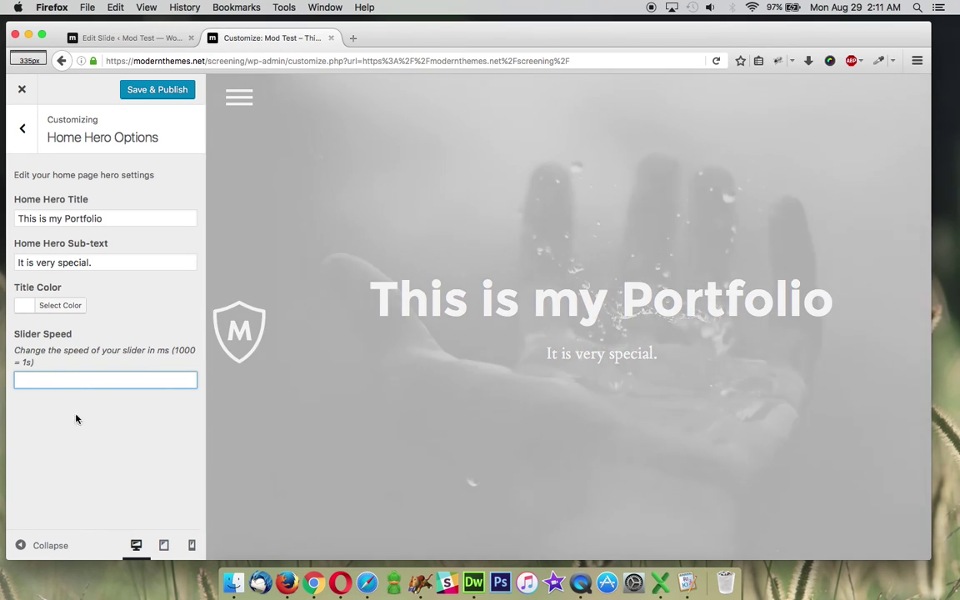
{"action": "left_click", "coordinate": [81, 437]}
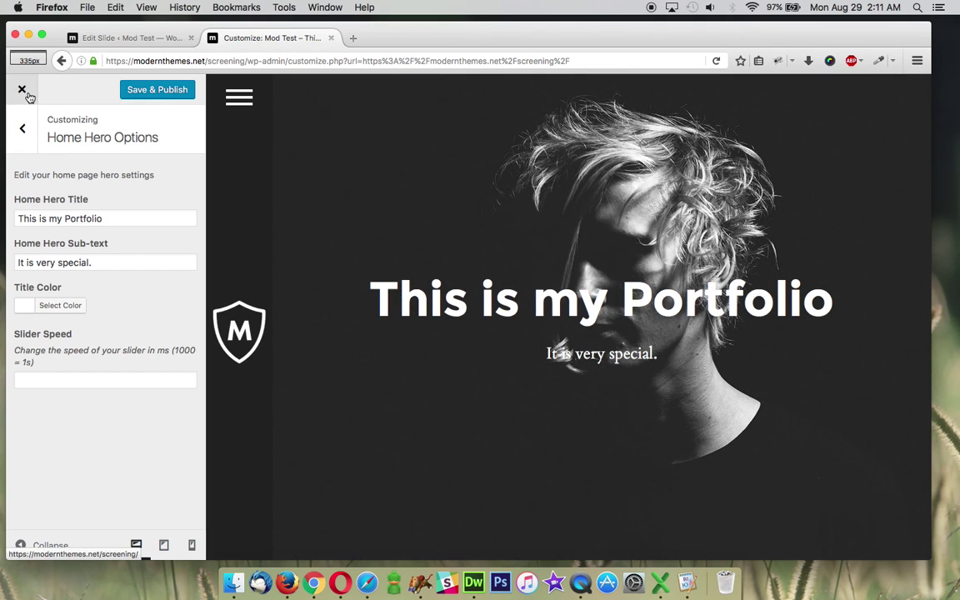
- Save and publish the pending hero settings and leave the customizer for the live site
{"action": "left_click", "coordinate": [23, 90]}
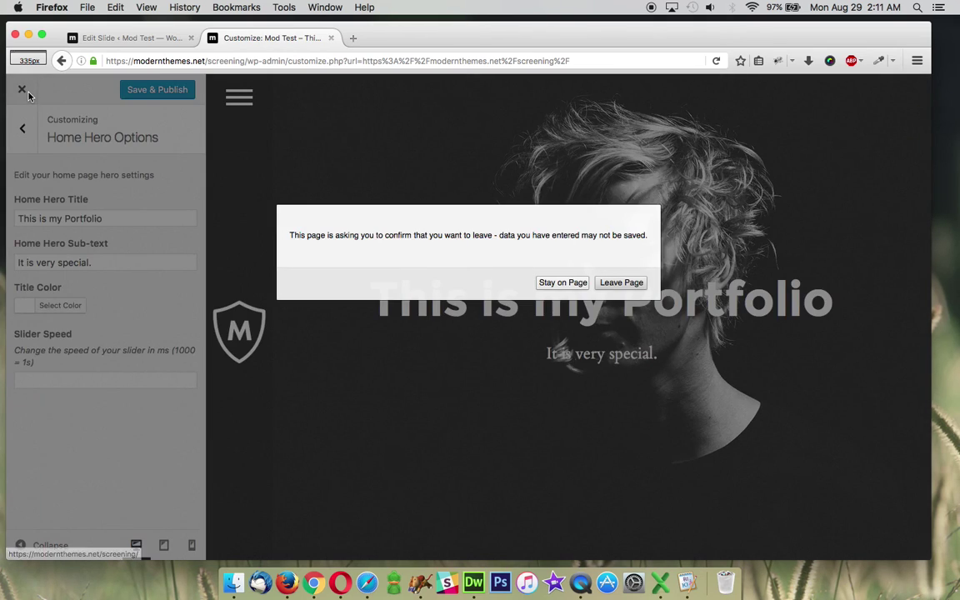
{"action": "left_click", "coordinate": [563, 282]}
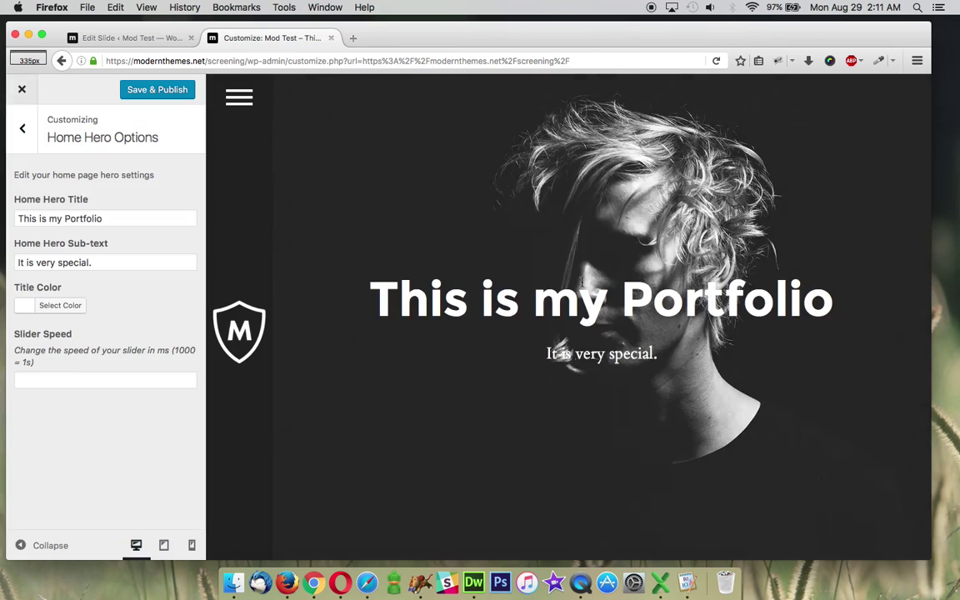
{"action": "left_click", "coordinate": [172, 92]}
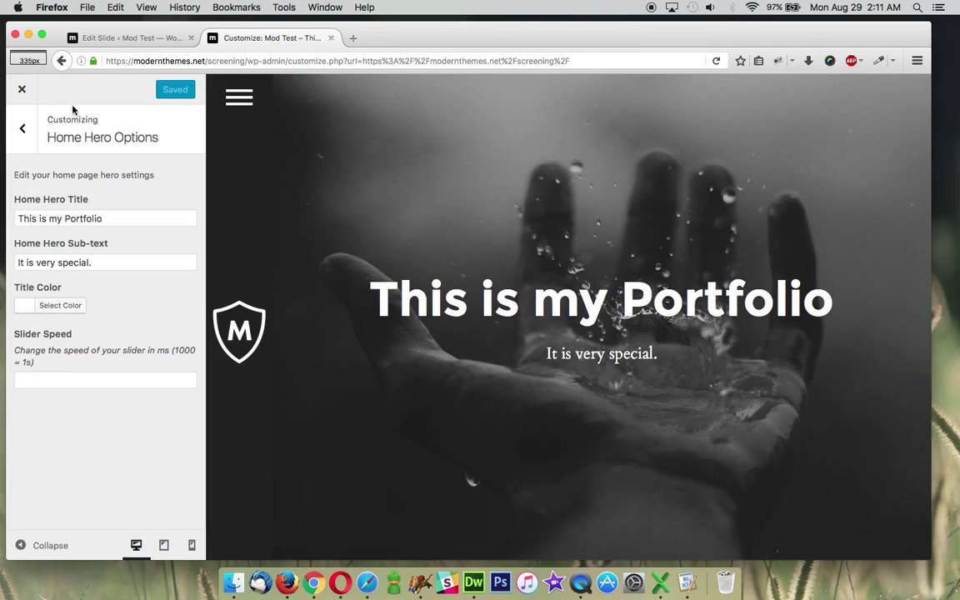
{"action": "left_click", "coordinate": [24, 91]}
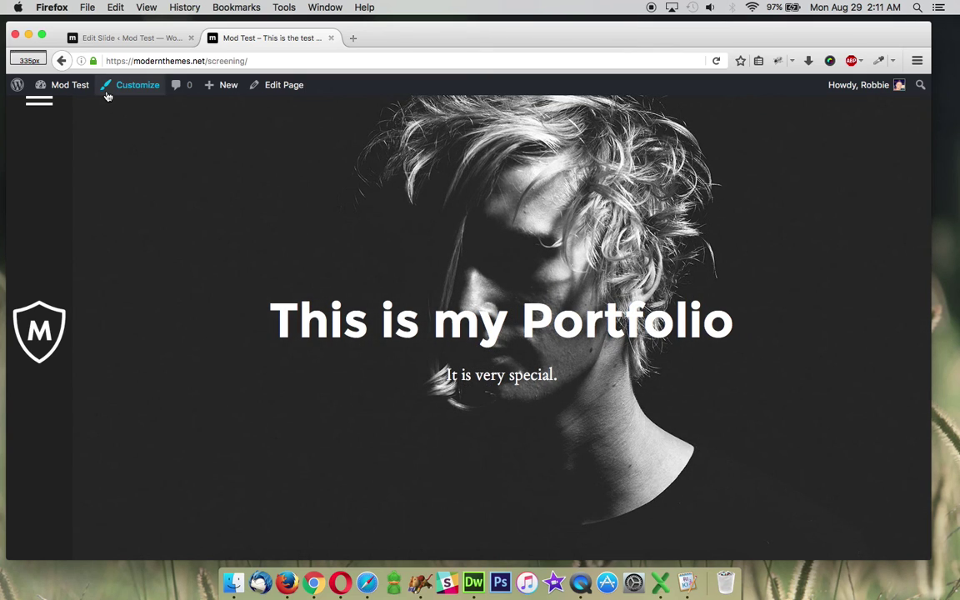
- Change the publish month of Slide 2 to 07-Jul and update the slide
{"action": "left_click", "coordinate": [122, 39]}
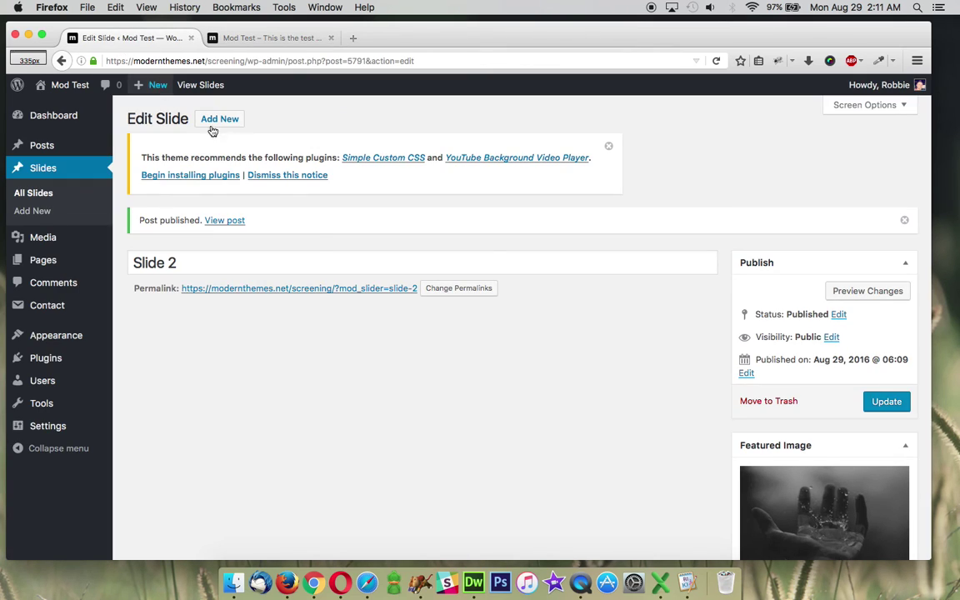
{"action": "left_click", "coordinate": [745, 375]}
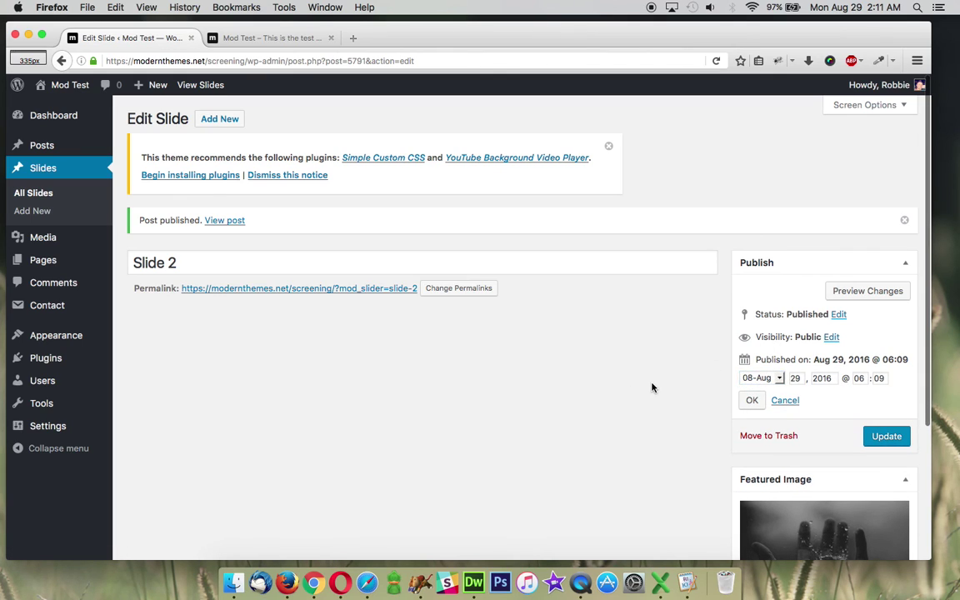
{"action": "scroll", "coordinate": [687, 333], "scroll_direction": "down", "scroll_amount": 1}
{"action": "left_click", "coordinate": [291, 38]}
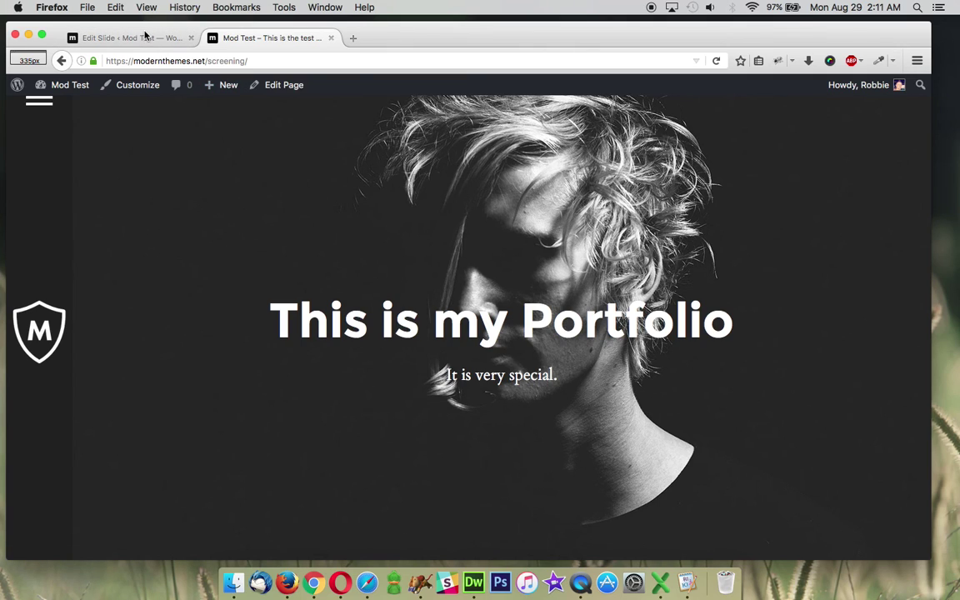
{"action": "left_click", "coordinate": [144, 37]}
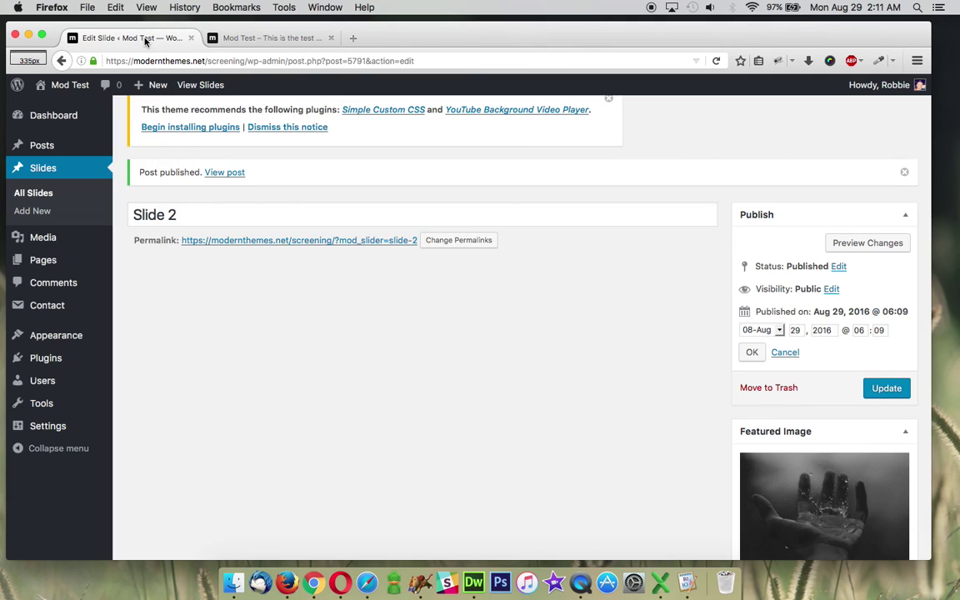
{"action": "left_click", "coordinate": [771, 331]}
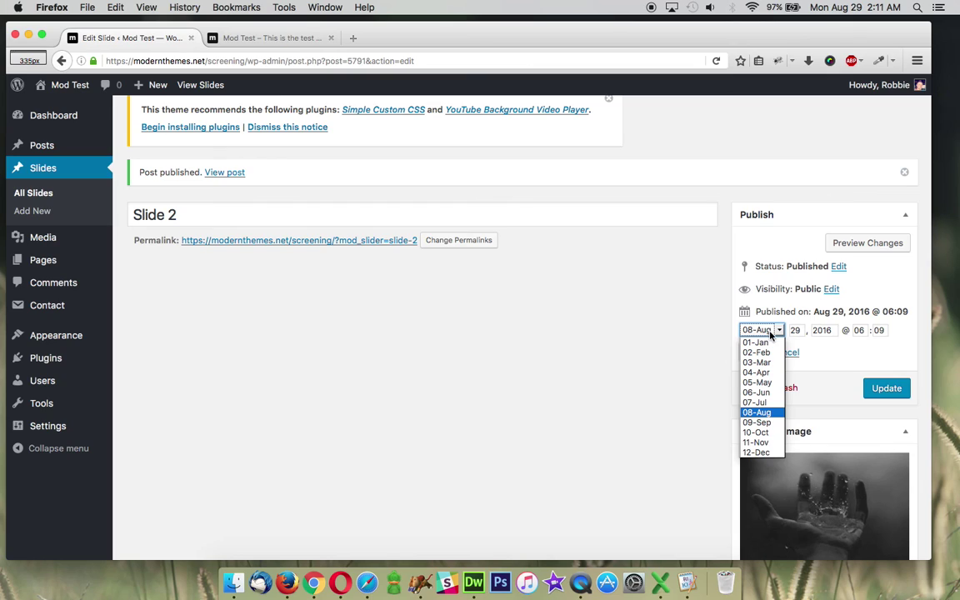
{"action": "left_click", "coordinate": [773, 403]}
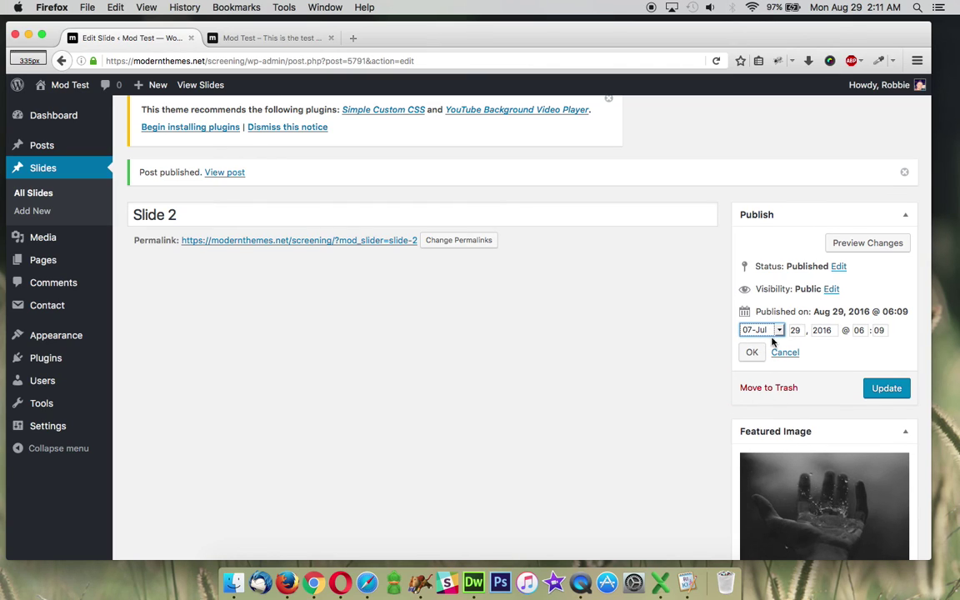
{"action": "left_click", "coordinate": [752, 353]}
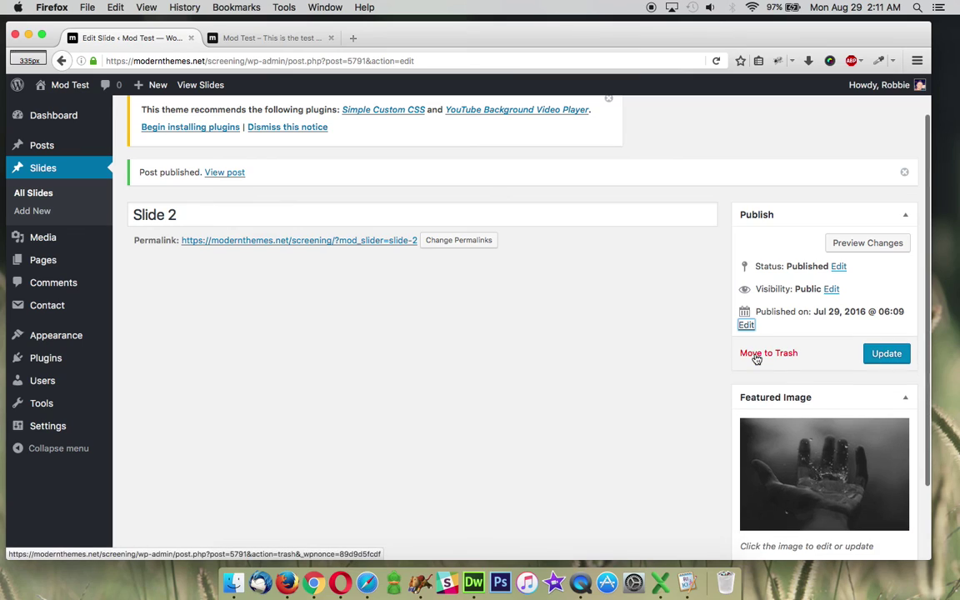
{"action": "left_click", "coordinate": [880, 360]}
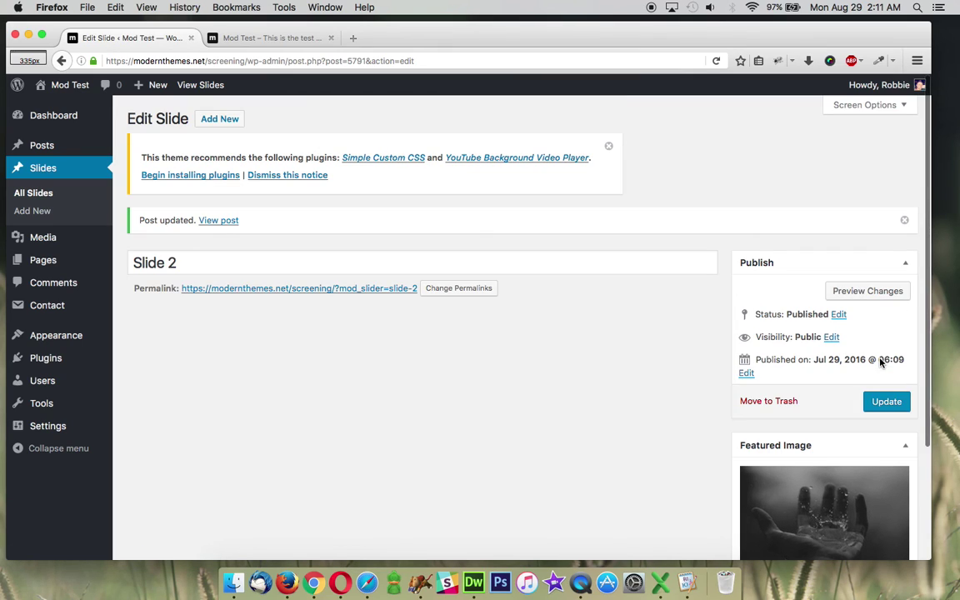
- Close the old site tab and reopen the home page in a fresh tab to check the slide order
{"action": "left_click", "coordinate": [332, 38]}
{"action": "mouse_move", "coordinate": [70, 85]}
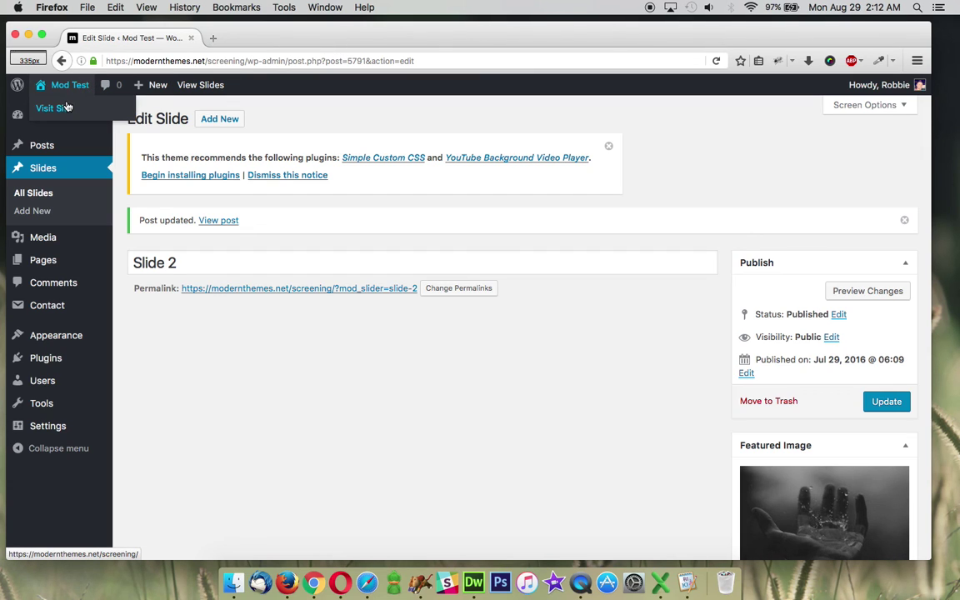
{"action": "left_click", "coordinate": [66, 108], "text": "super"}
{"action": "left_click", "coordinate": [253, 39]}
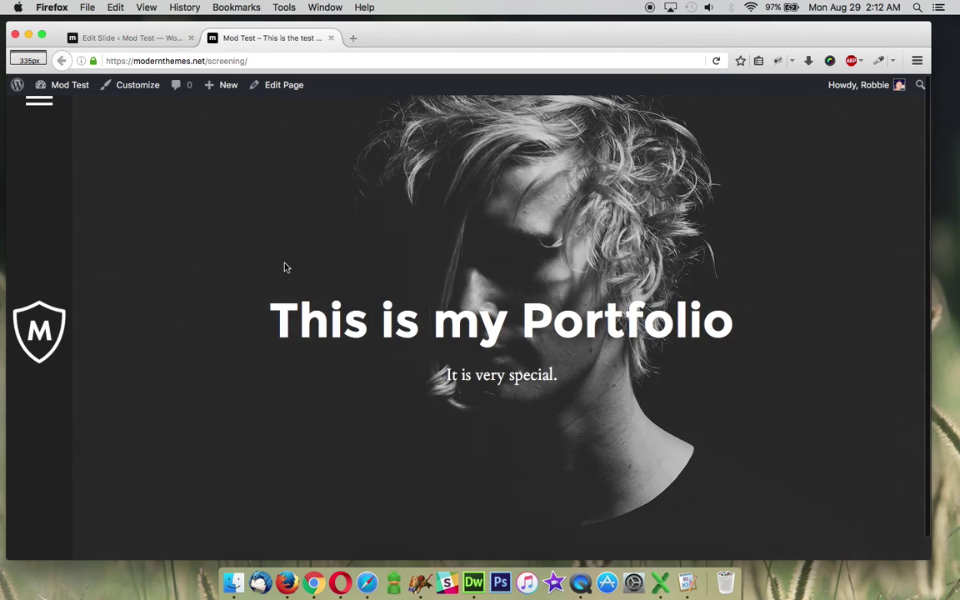